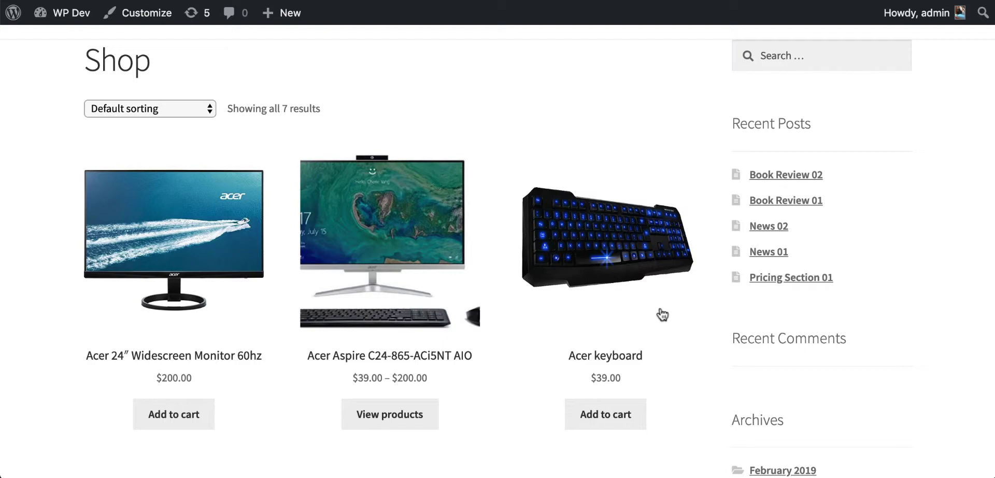
# Look over the product grid layout on the Shop page.
pyautogui.scroll(-3, 307, 244)
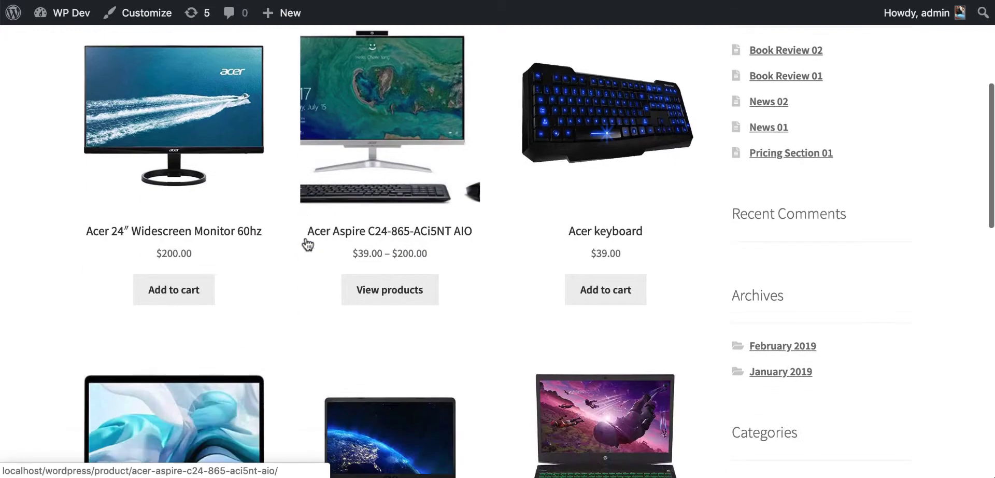
pyautogui.scroll(2, 306, 247)
pyautogui.scroll(-1, 251, 297)
pyautogui.scroll(1, 251, 297)
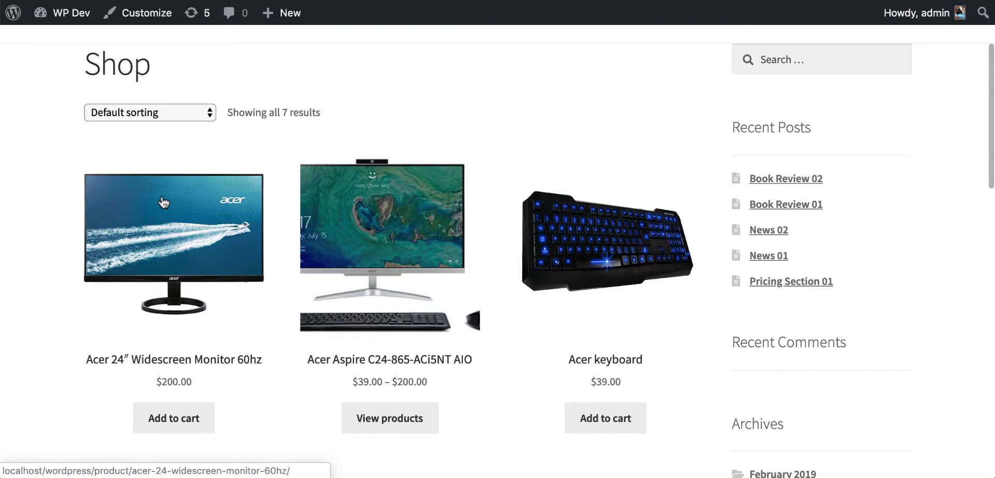
pyautogui.scroll(-2, 244, 255)
pyautogui.scroll(1, 244, 255)
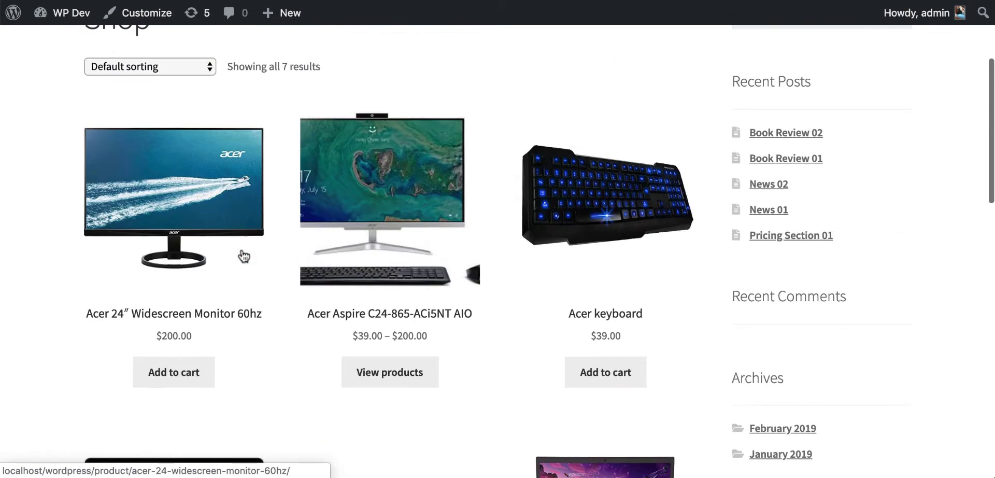
pyautogui.scroll(-1, 244, 255)
pyautogui.scroll(-2, 244, 256)
pyautogui.scroll(4, 244, 255)
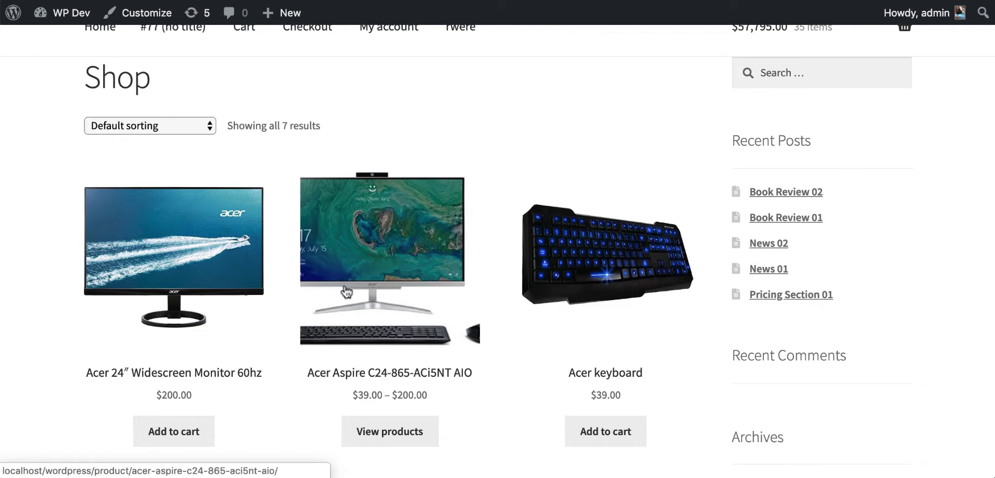
pyautogui.scroll(2, 336, 287)
# Open the WooCommerce product catalog settings in the site customizer.
pyautogui.moveTo(62, 13)
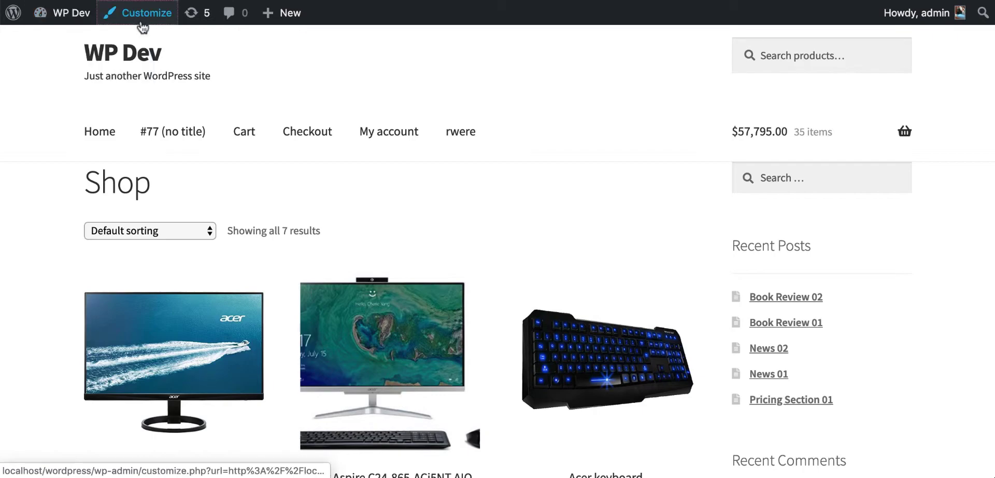
pyautogui.click(142, 26)
pyautogui.scroll(-5, 126, 152)
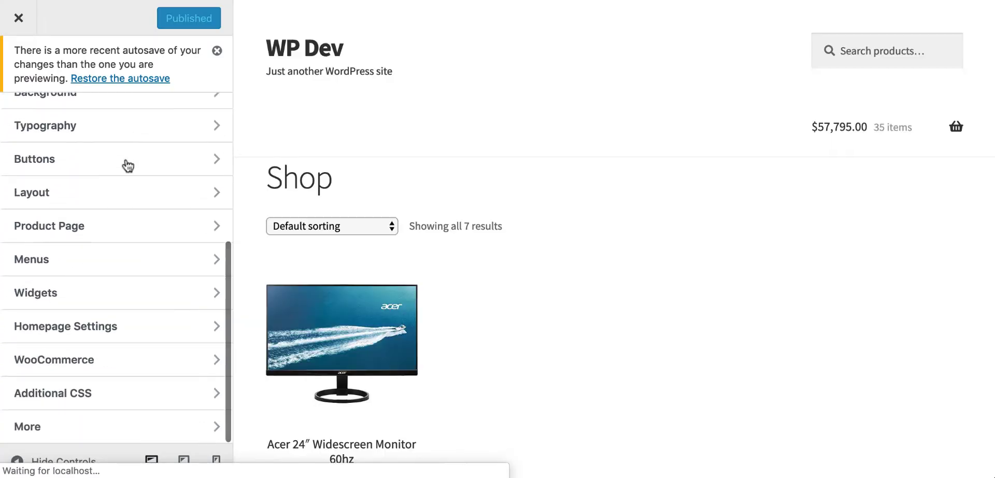
pyautogui.click(120, 366)
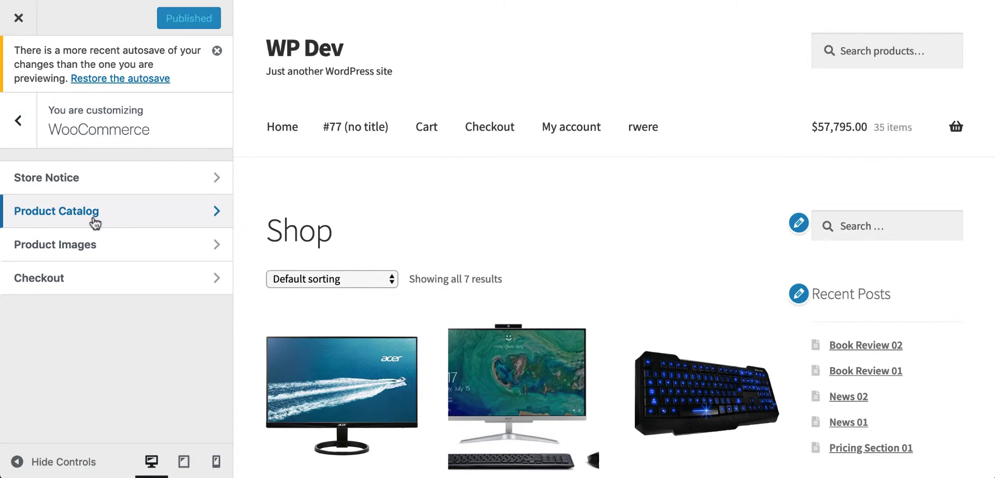
pyautogui.click(111, 222)
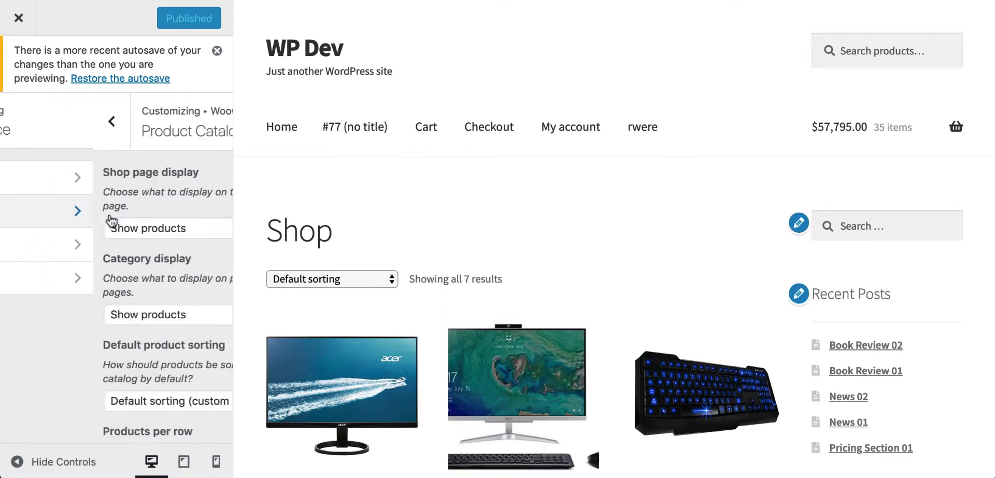
pyautogui.scroll(-3, 111, 220)
pyautogui.scroll(-1, 111, 220)
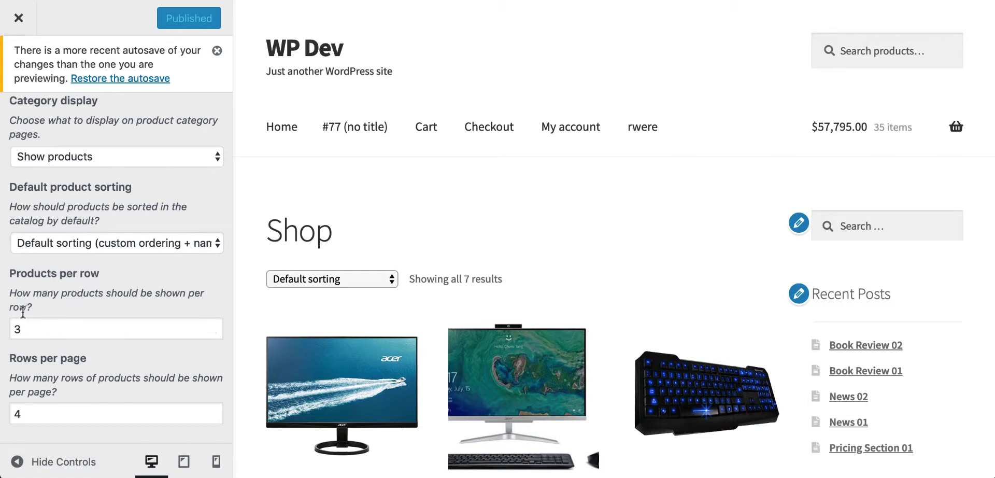
# Set products per row to 5, publish the change and check the product grid in the shop preview.
pyautogui.click(32, 328)
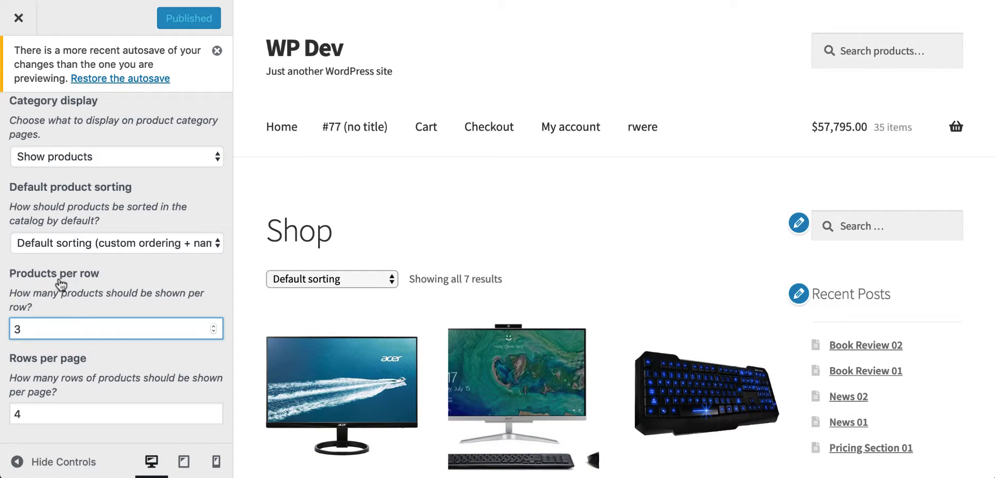
pyautogui.press('BackSpace')
pyautogui.write('5')
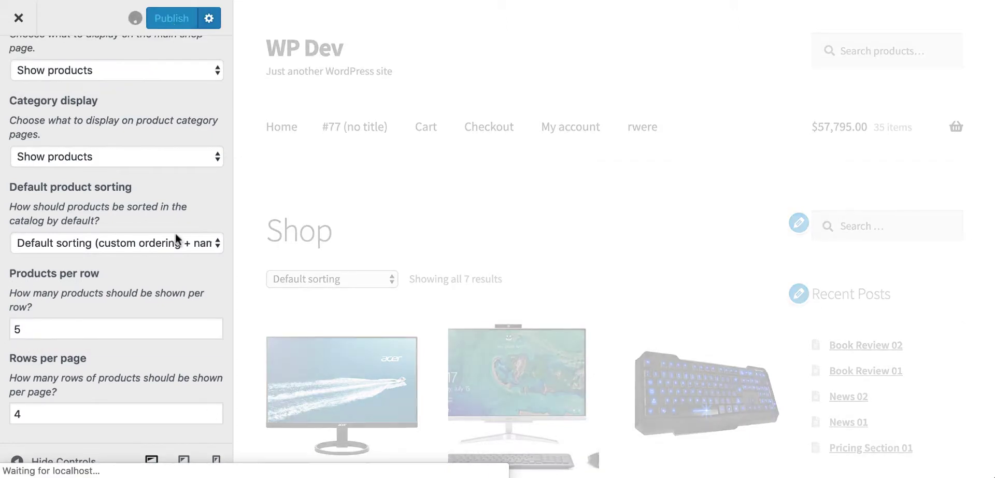
pyautogui.scroll(-4, 502, 278)
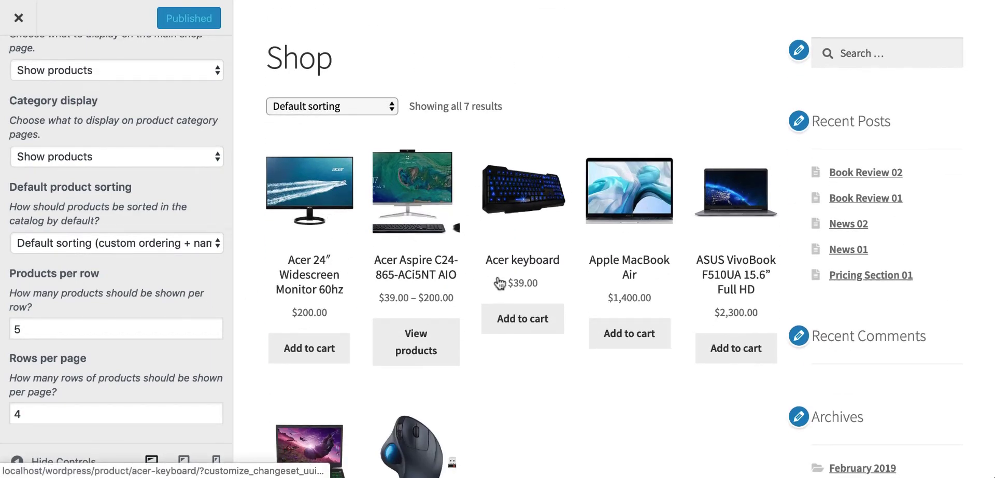
pyautogui.scroll(4, 485, 214)
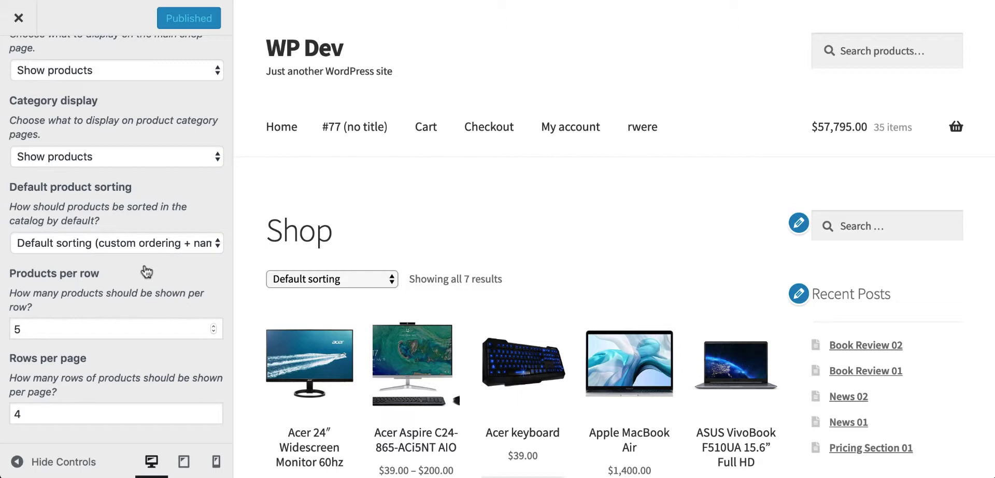
# Set products per row to 3, publish the change and leave the customizer.
pyautogui.click(57, 329)
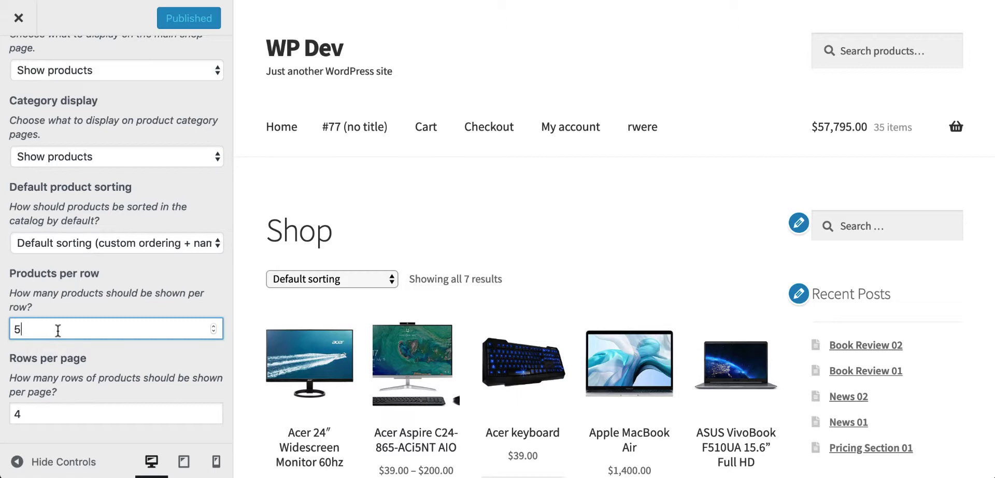
pyautogui.press('BackSpace')
pyautogui.write('3')
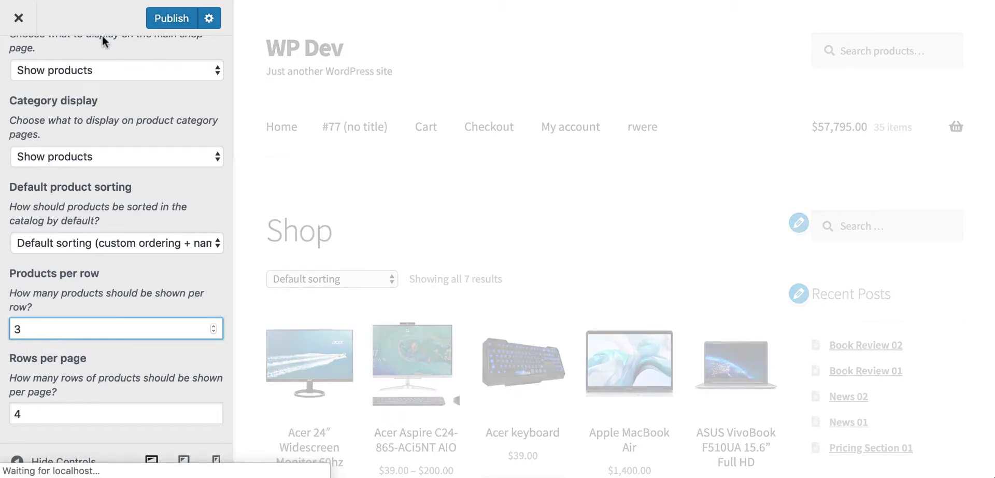
pyautogui.click(173, 17)
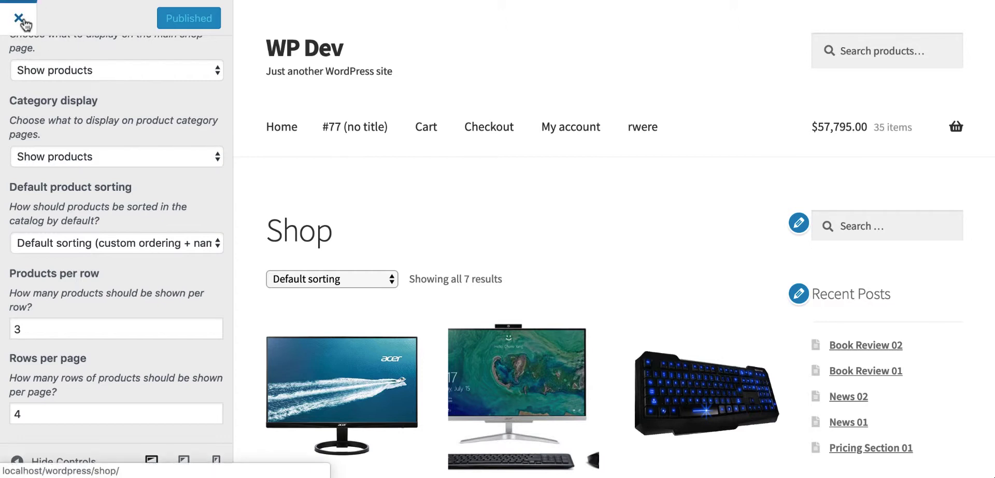
pyautogui.click(21, 22)
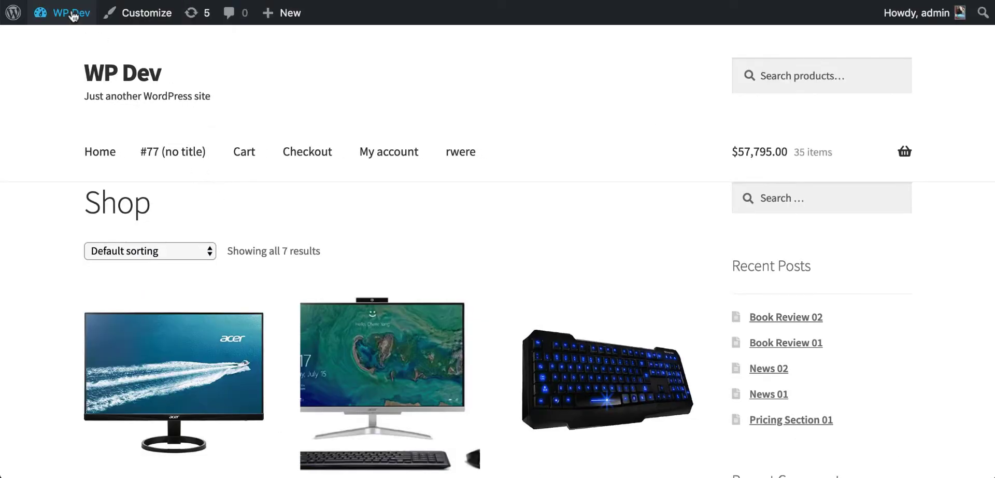
# Go to the site's admin dashboard and open the page for adding new plugins.
pyautogui.moveTo(65, 12)
pyautogui.click(65, 46)
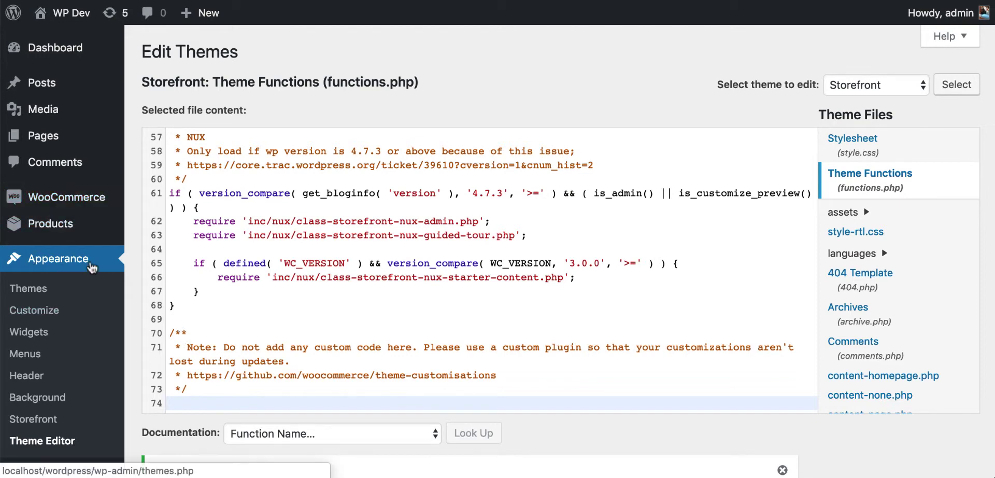
pyautogui.scroll(-5, 92, 268)
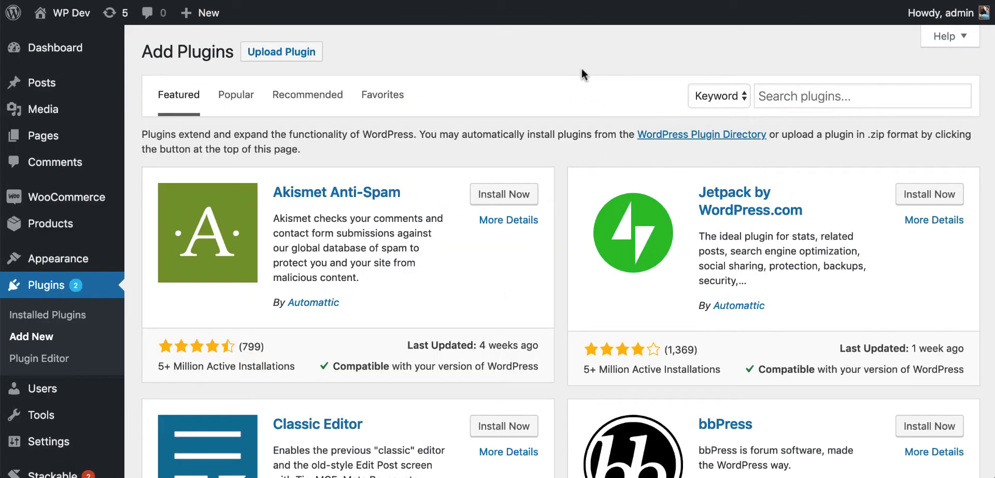
# Find the Generate Child Theme plugin by searching for "generate child theme", and install and activate it.
pyautogui.click(806, 85)
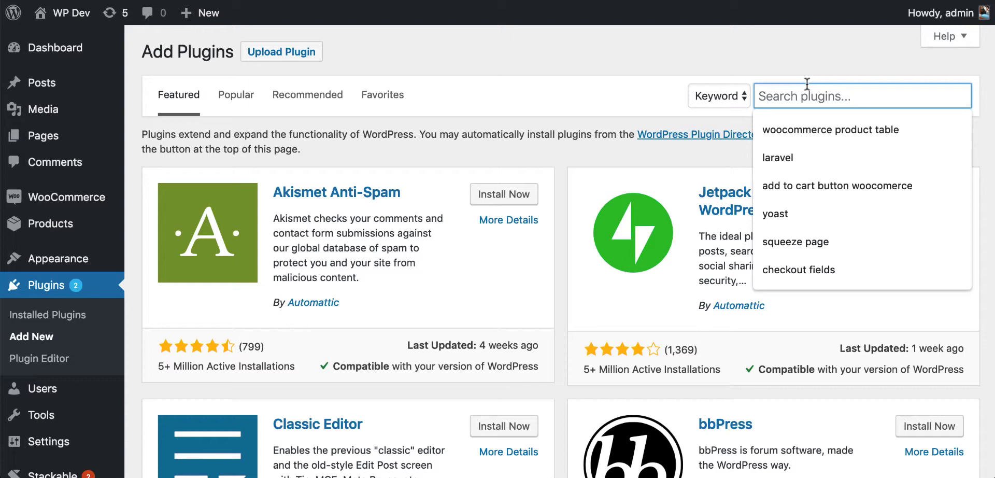
pyautogui.write('gnee')
pyautogui.press('BackSpace')
pyautogui.press('BackSpace')
pyautogui.press('BackSpace')
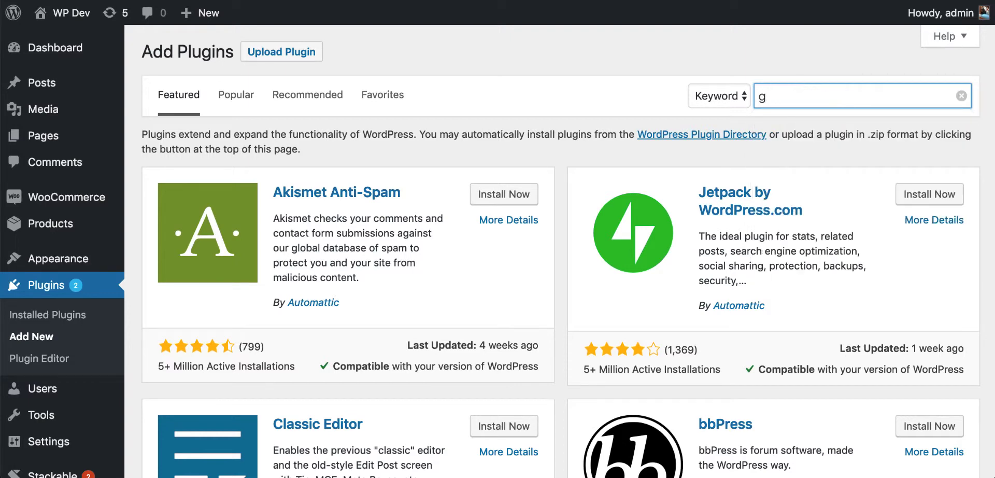
pyautogui.write('enerate child theme')
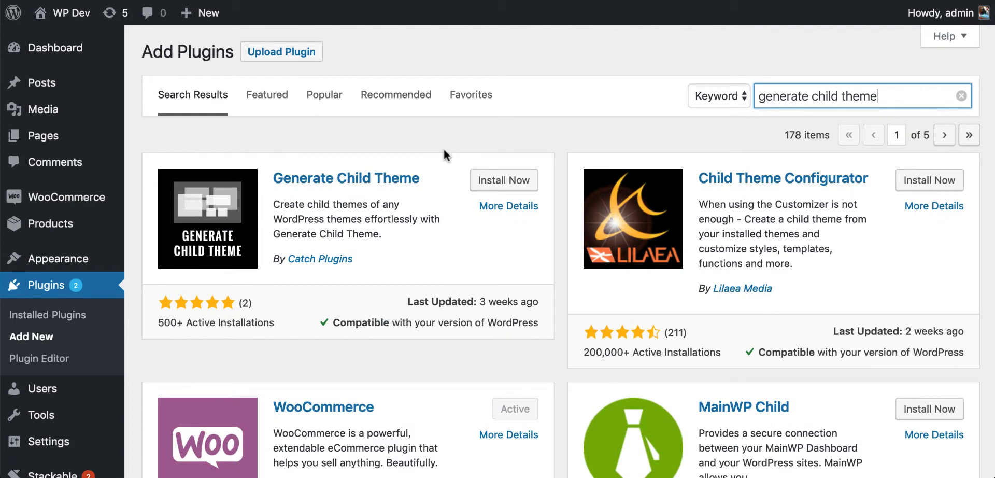
pyautogui.click(500, 181)
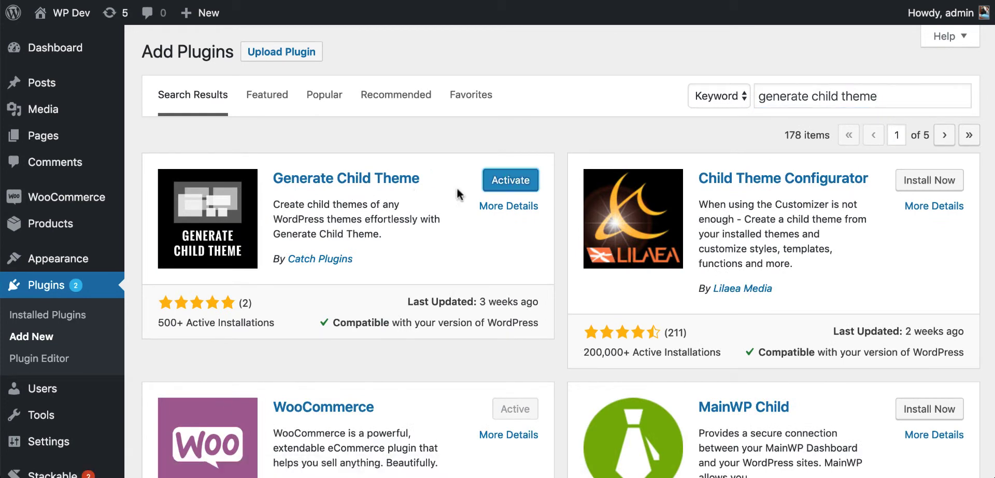
pyautogui.click(515, 184)
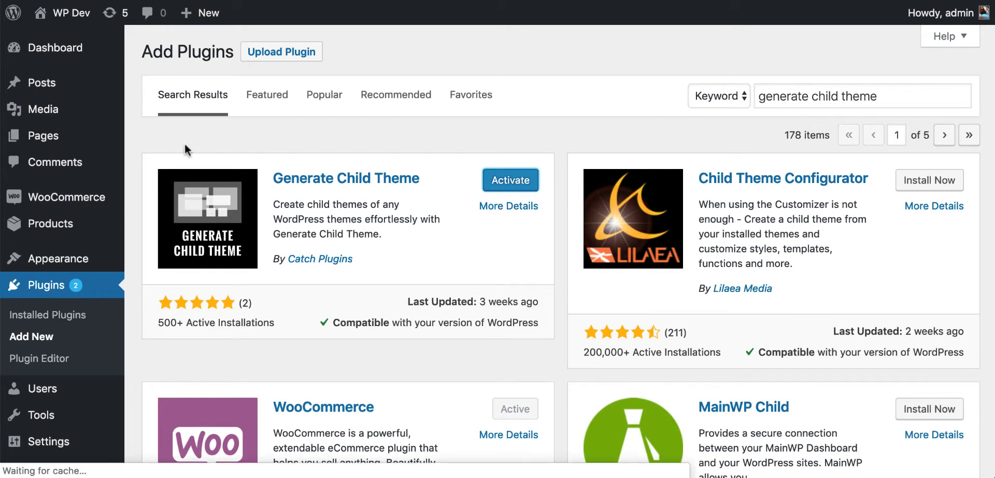
# Generate and activate a child theme of Storefront named "Storefront Child theme", leaving description, author and version blank.
pyautogui.scroll(-3, 126, 149)
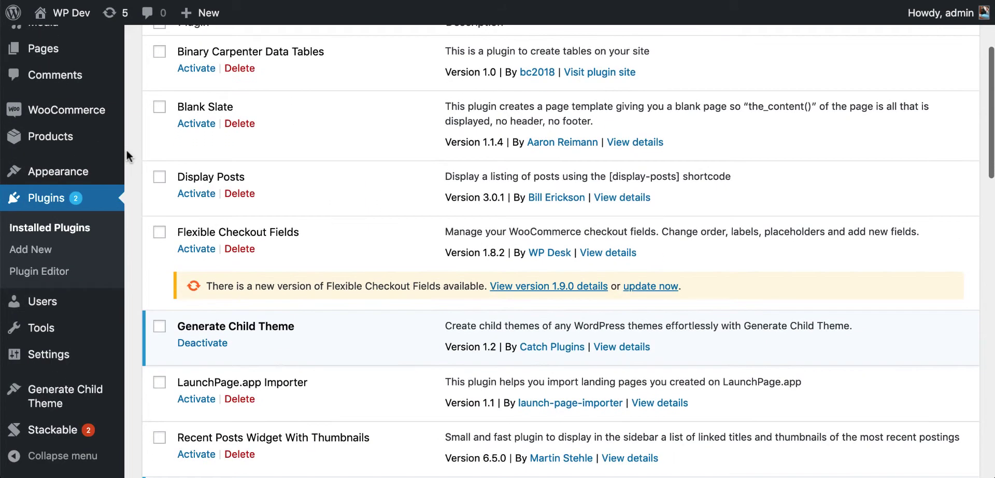
pyautogui.click(75, 401)
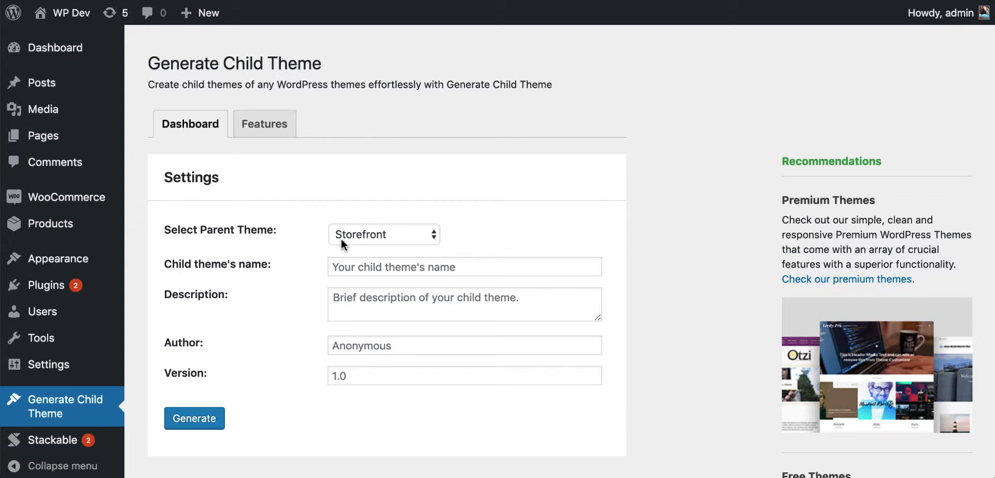
pyautogui.click(359, 267)
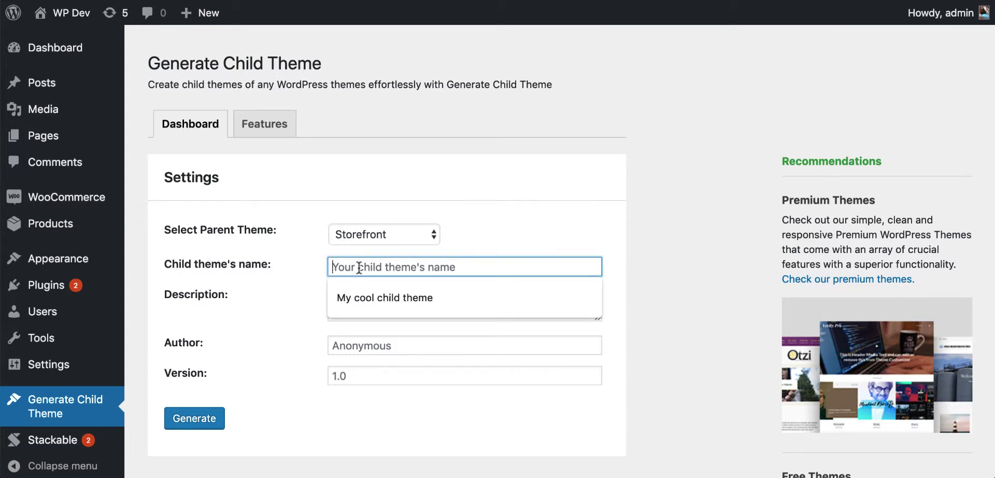
pyautogui.write('S')
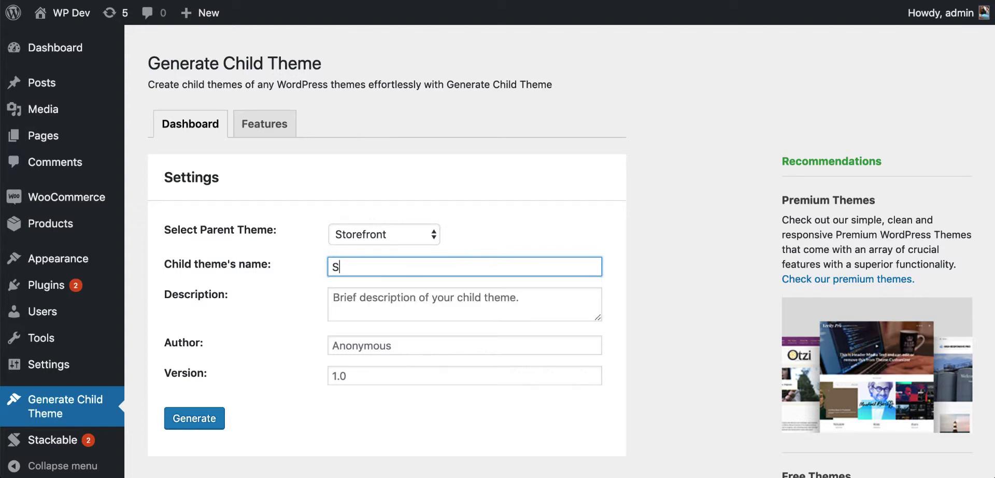
pyautogui.write('torefront Child theme')
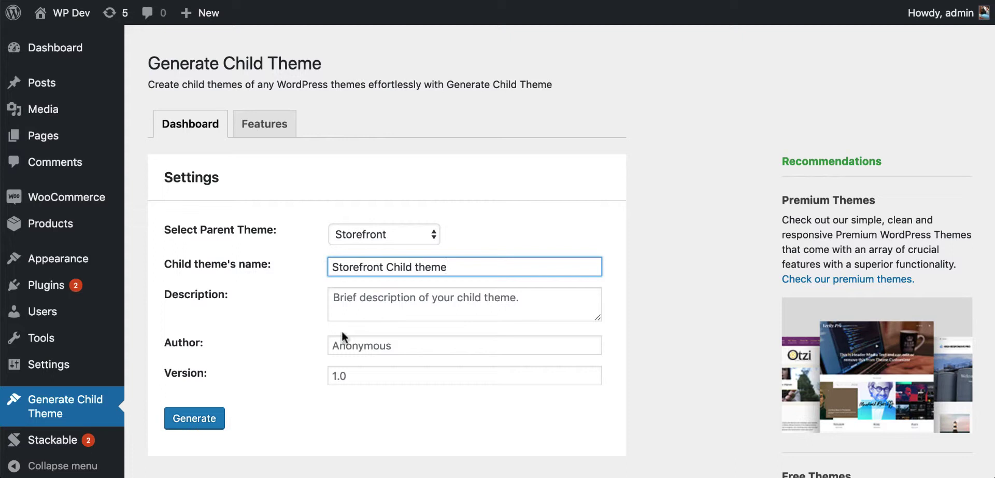
pyautogui.click(392, 292)
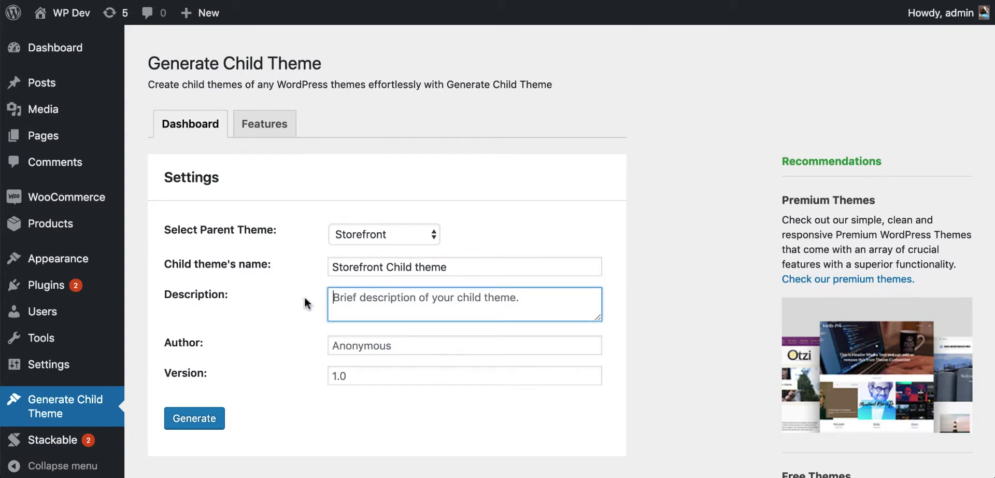
pyautogui.click(299, 316)
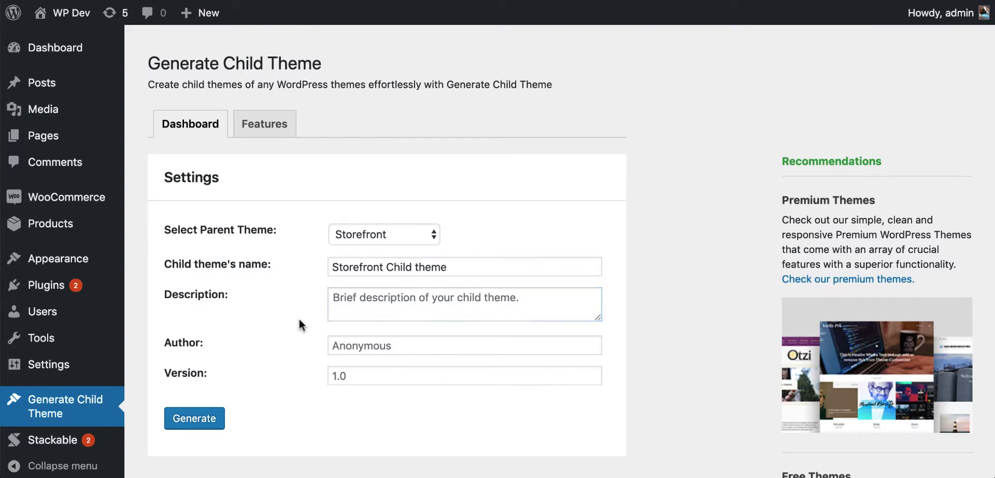
pyautogui.click(202, 421)
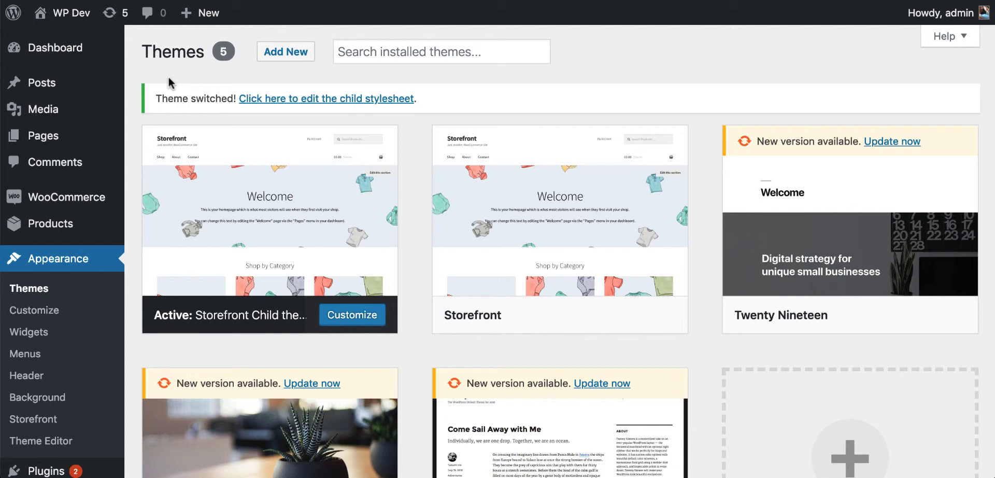
# Open the new Storefront child theme's files in the theme editor.
pyautogui.moveTo(188, 189)
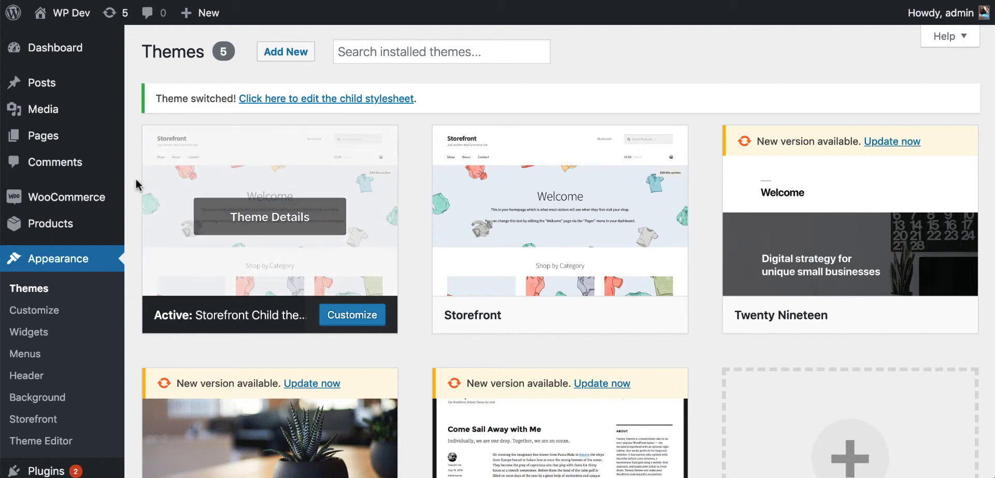
pyautogui.scroll(-3, 134, 179)
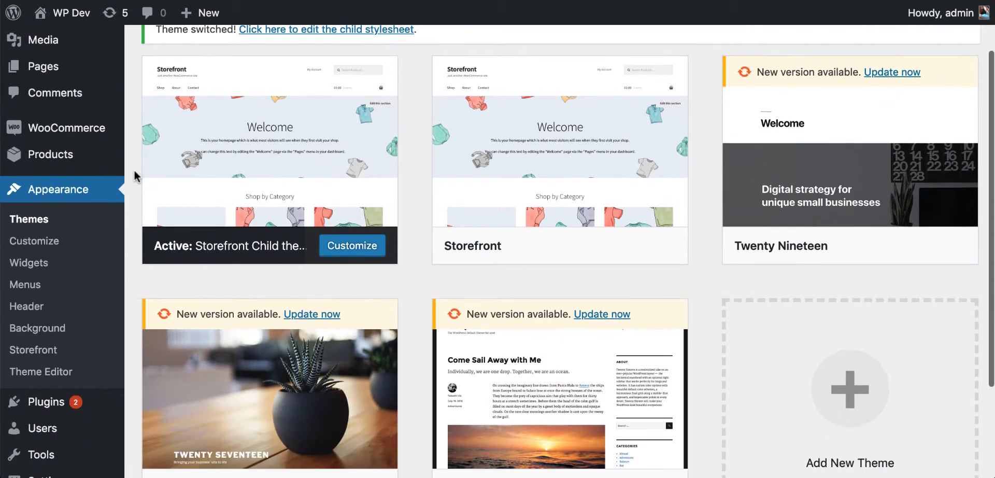
pyautogui.click(58, 378)
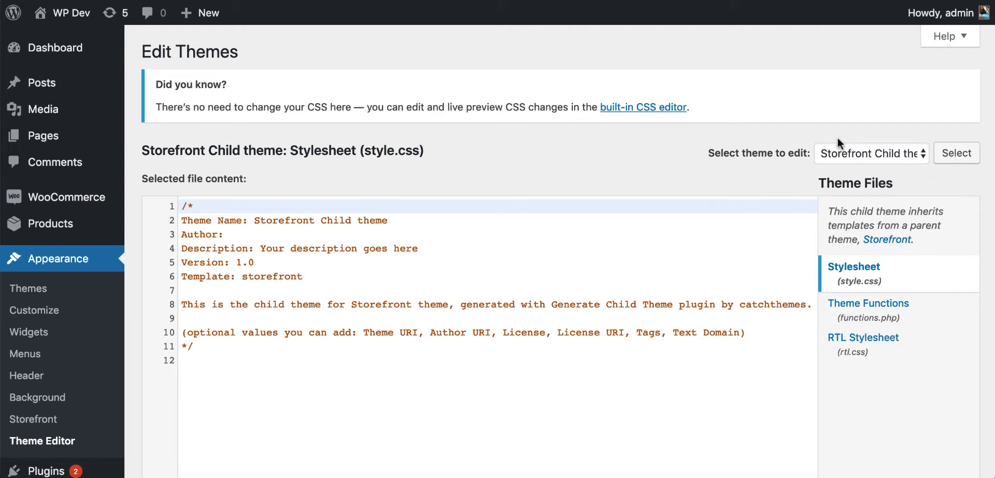
# Open the child theme's functions.php for editing and start a new line, after a blank one, below the "Your code goes below" comment.
pyautogui.click(855, 316)
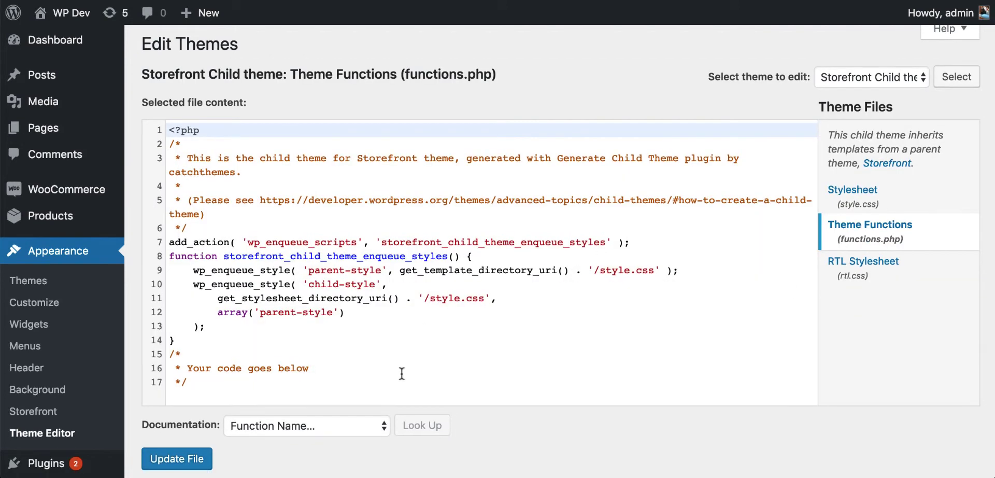
pyautogui.scroll(-3, 402, 373)
pyautogui.click(199, 313)
pyautogui.press('Return')
pyautogui.press('Return')
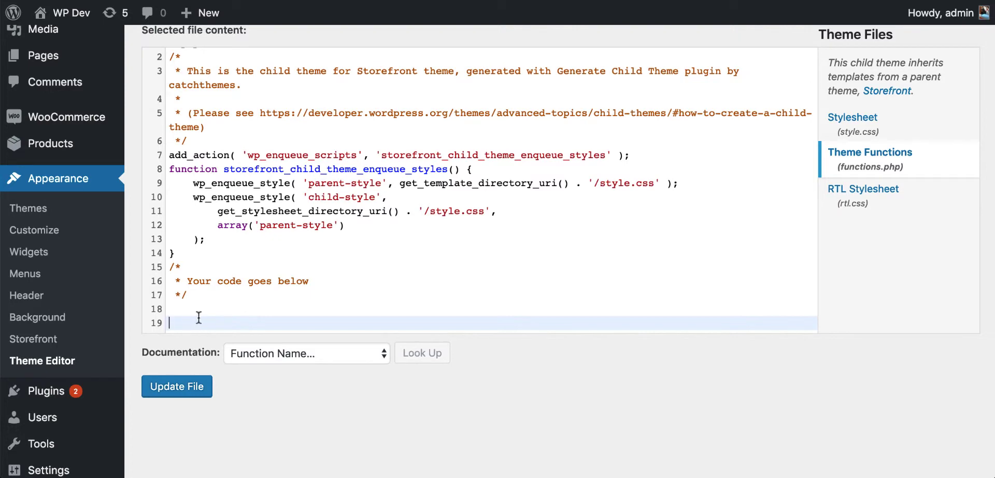
# Copy the loop_shop_columns filter snippet with "return 5;" from the separate text editor and paste it at the end of functions.php.
pyautogui.press('super+Tab')
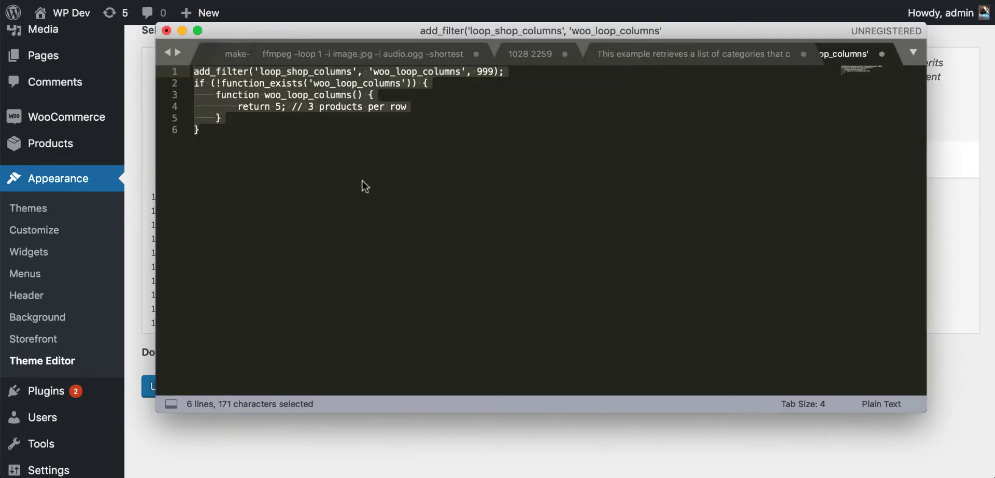
pyautogui.rightClick(246, 78)
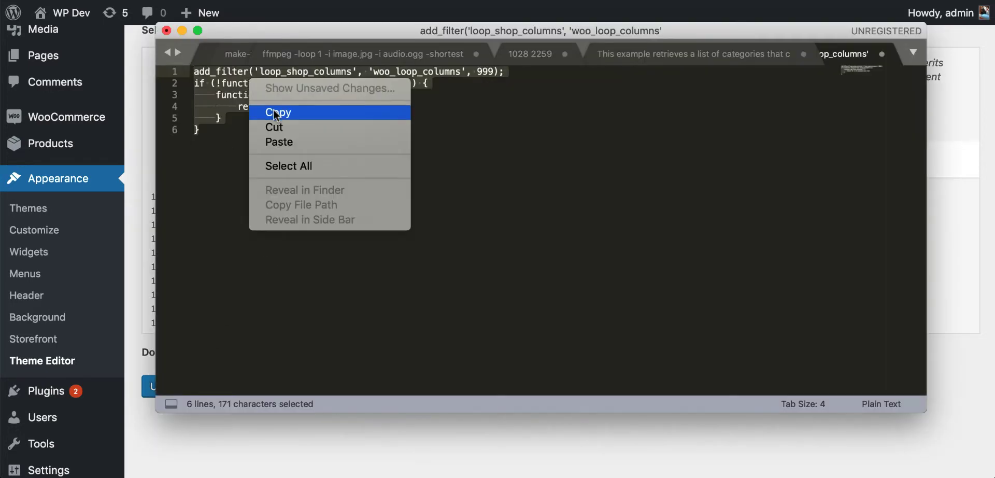
pyautogui.click(273, 110)
pyautogui.click(178, 455)
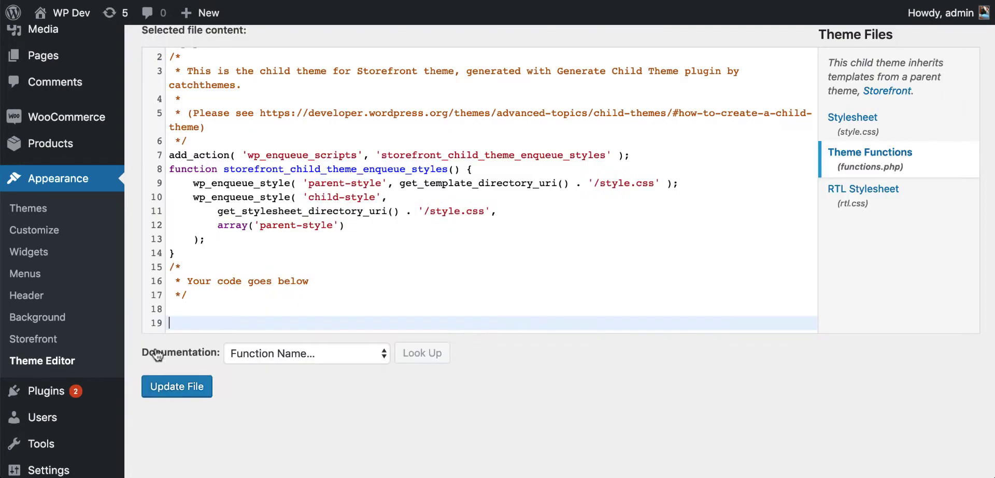
pyautogui.rightClick(179, 325)
pyautogui.click(215, 357)
pyautogui.click(247, 266)
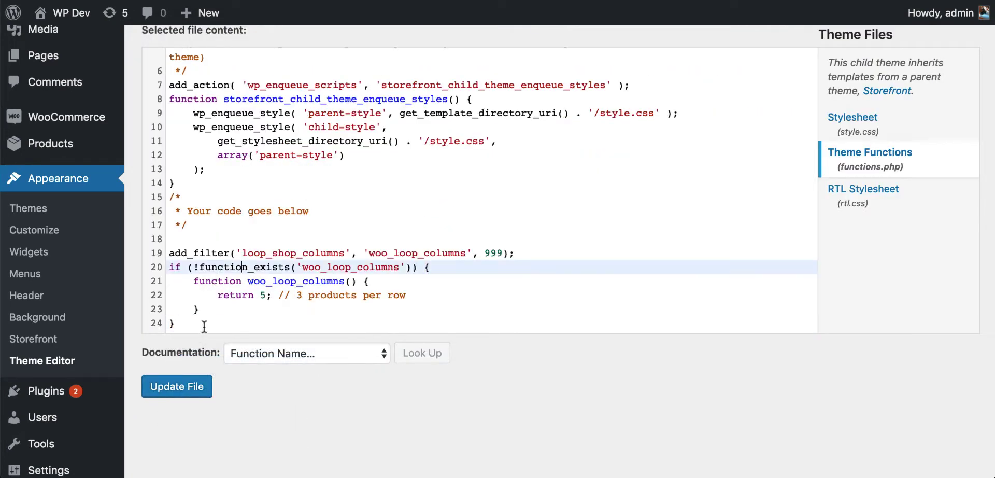
# View the shop page in a new browser tab to check its product layout, and return to the theme editor.
pyautogui.click(197, 398)
pyautogui.press('super+t')
pyautogui.write('shop')
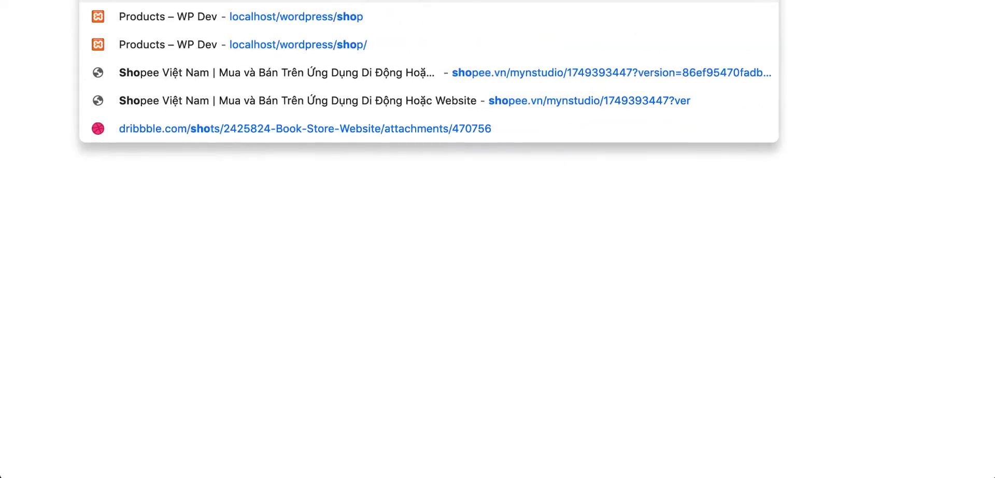
pyautogui.press('Return')
pyautogui.scroll(-1, 220, 188)
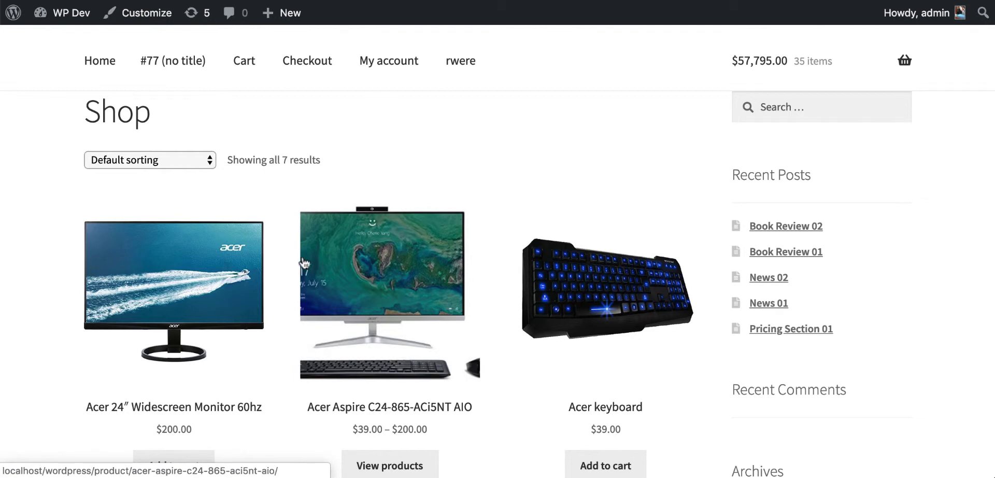
pyautogui.press('super+w')
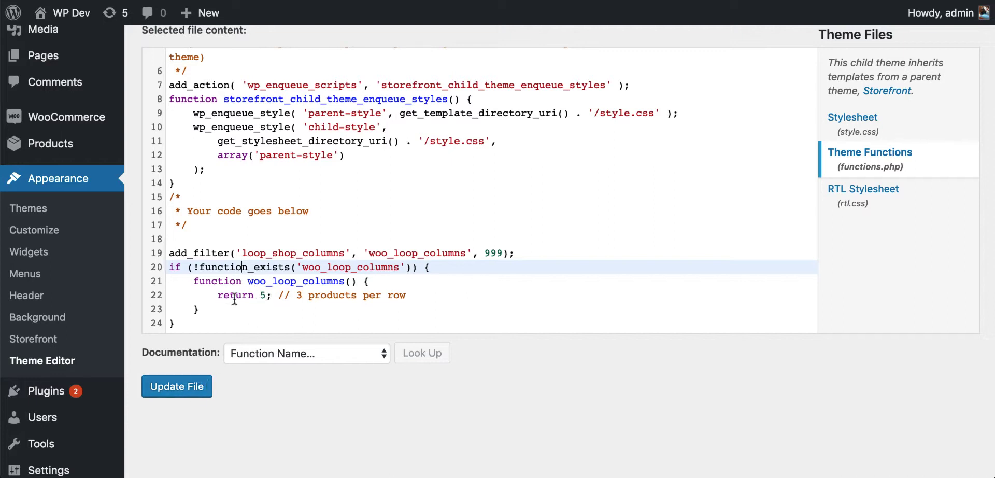
# Check the "return 5;" line in the woo_loop_columns function and save functions.php.
pyautogui.moveTo(218, 294); pyautogui.dragTo(264, 294)
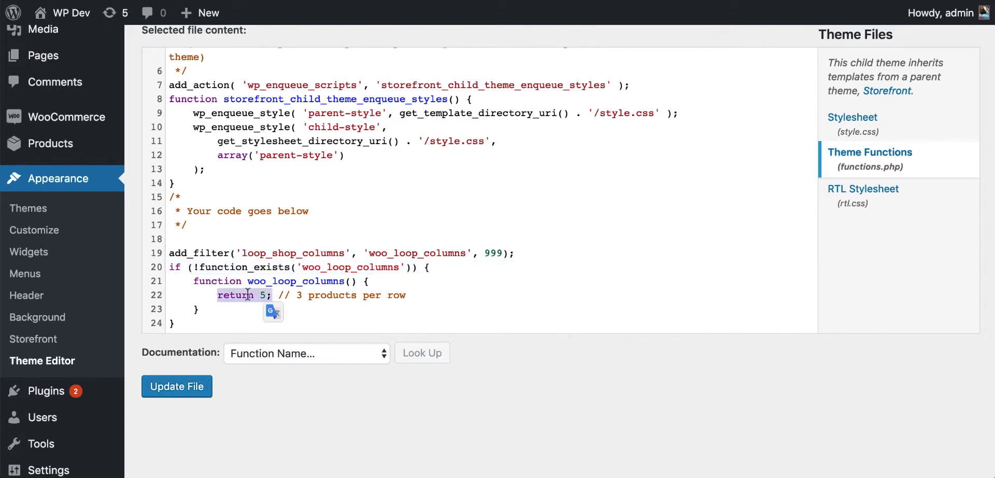
pyautogui.click(272, 310)
pyautogui.click(189, 391)
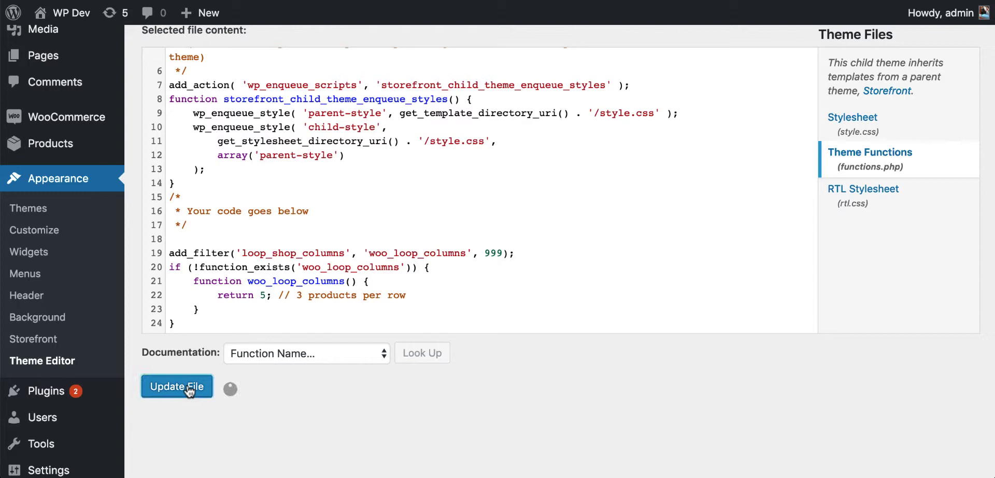
# Reload the shop page and check how many products each row shows.
pyautogui.hotkey('ctrl', 'Tab')
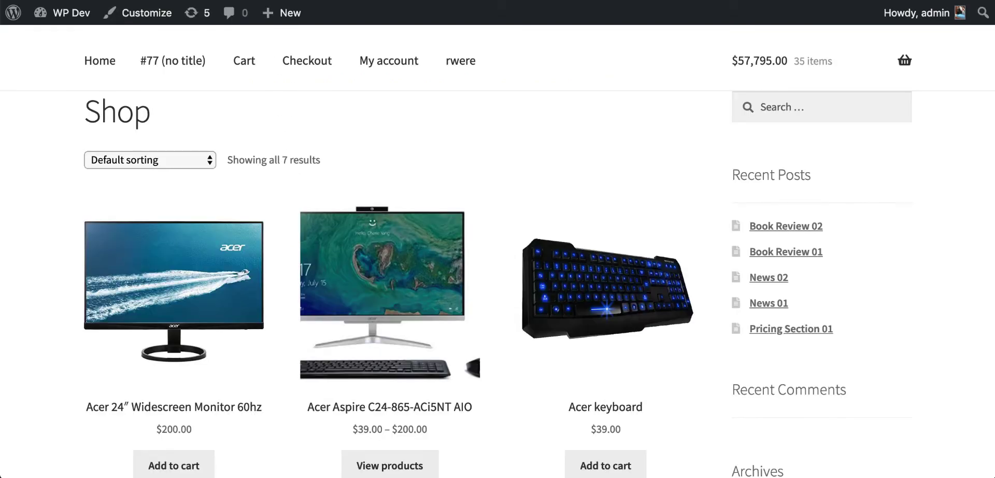
pyautogui.hotkey('ctrl', 'r')
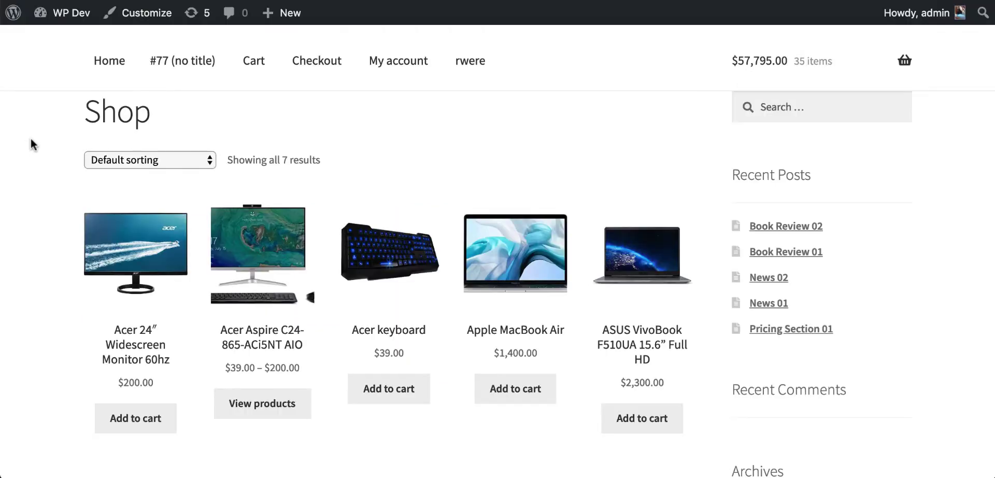
pyautogui.scroll(-1, 94, 304)
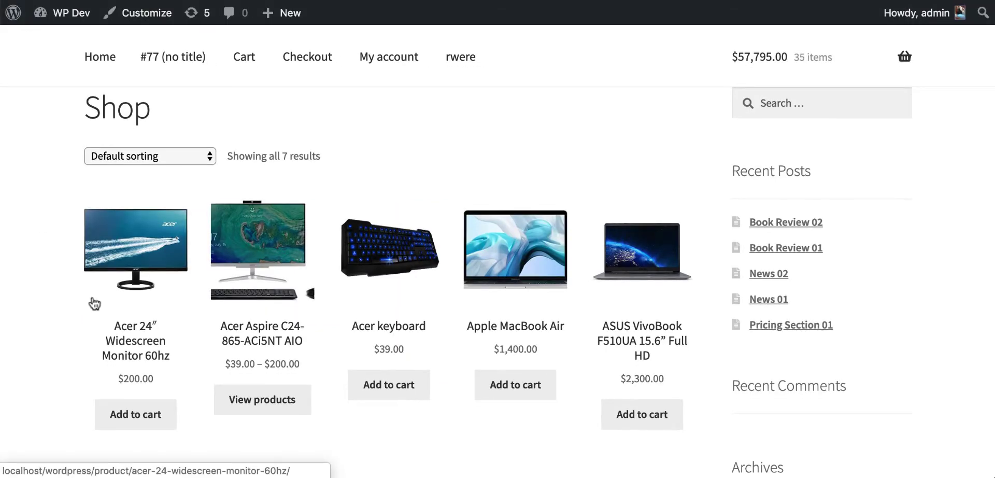